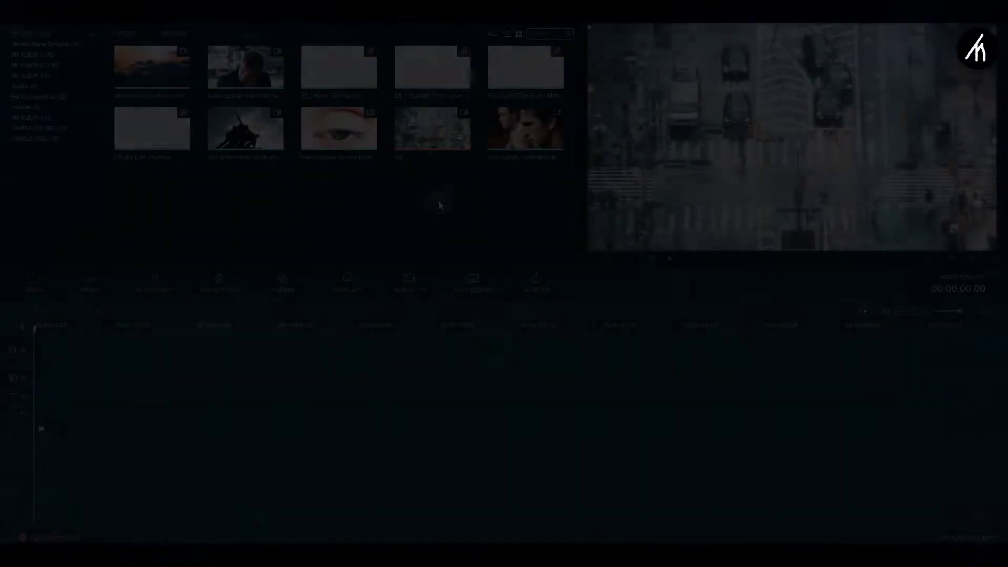
- Place the 'nd' city street clip from the media library onto the empty video track
left_click_drag(455, 128, 234, 356)
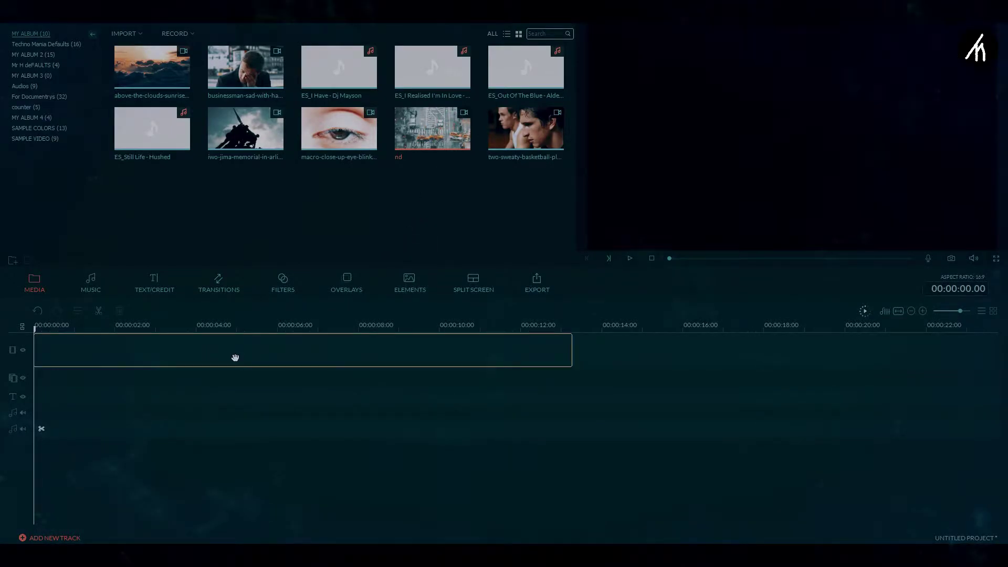
- Play and pause a preview of the street clip, then return the playhead to the start
left_click(526, 412)
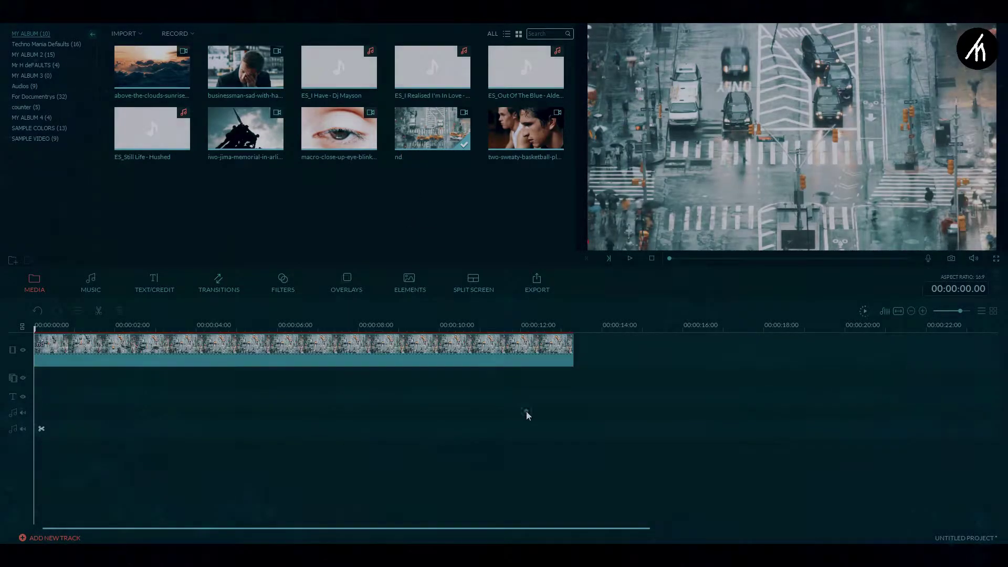
key("space")
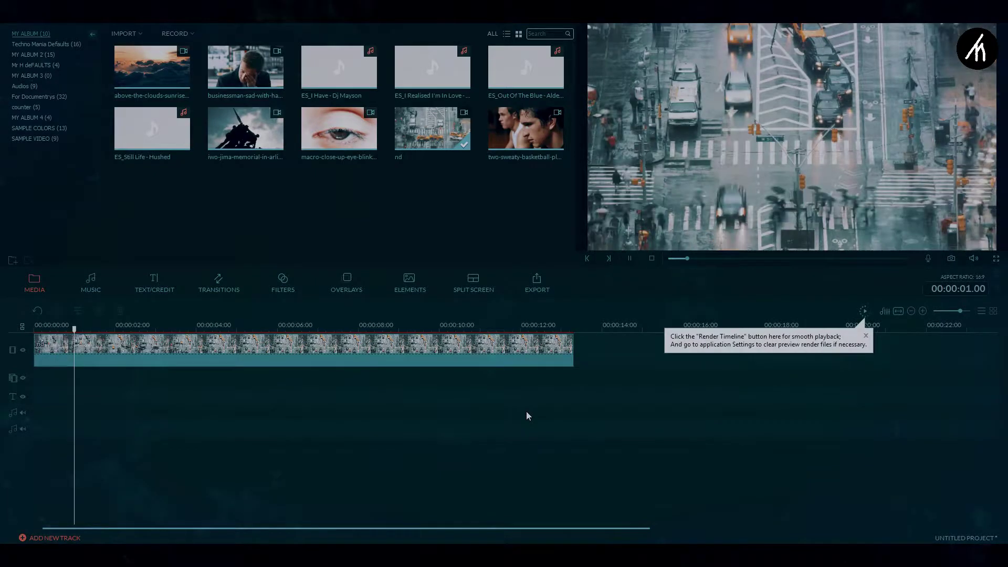
key("space")
left_click(669, 258)
- Open the nd clip's Edit settings from its right-click menu
right_click(380, 337)
left_click(380, 338)
right_click(380, 337)
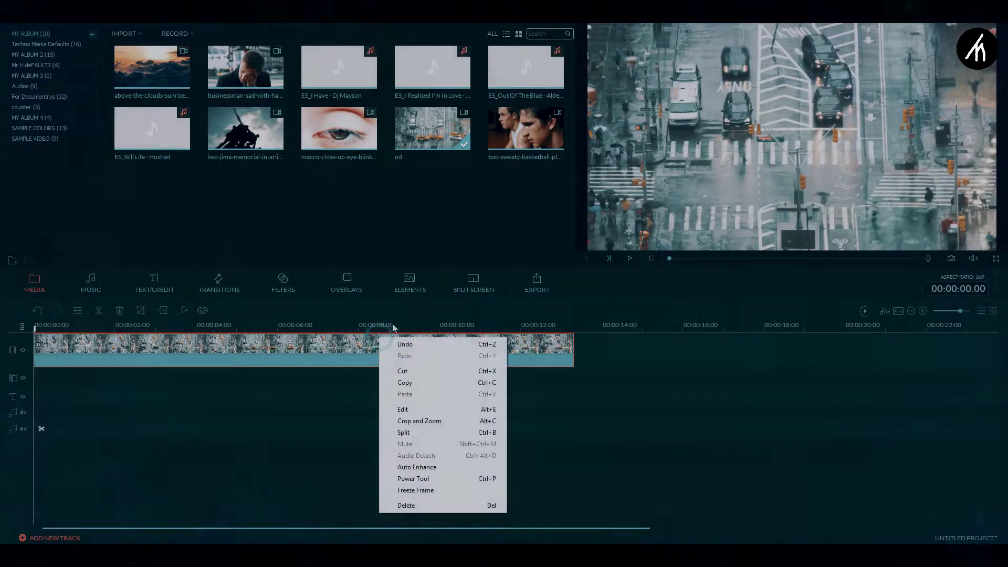
left_click(401, 411)
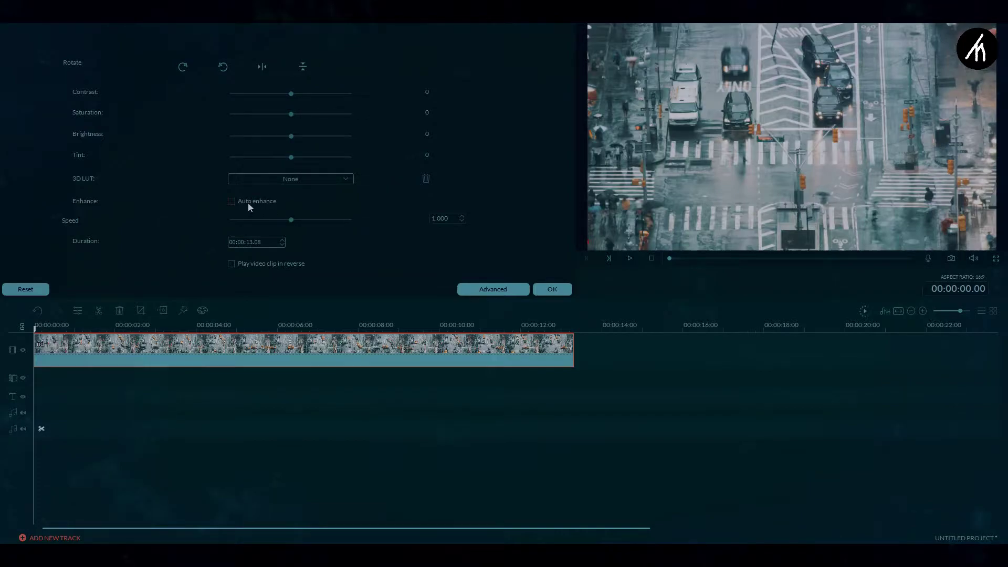
- Try the 007 Series and B&W Film LUTs, darkening brightness to -74
left_click(347, 179)
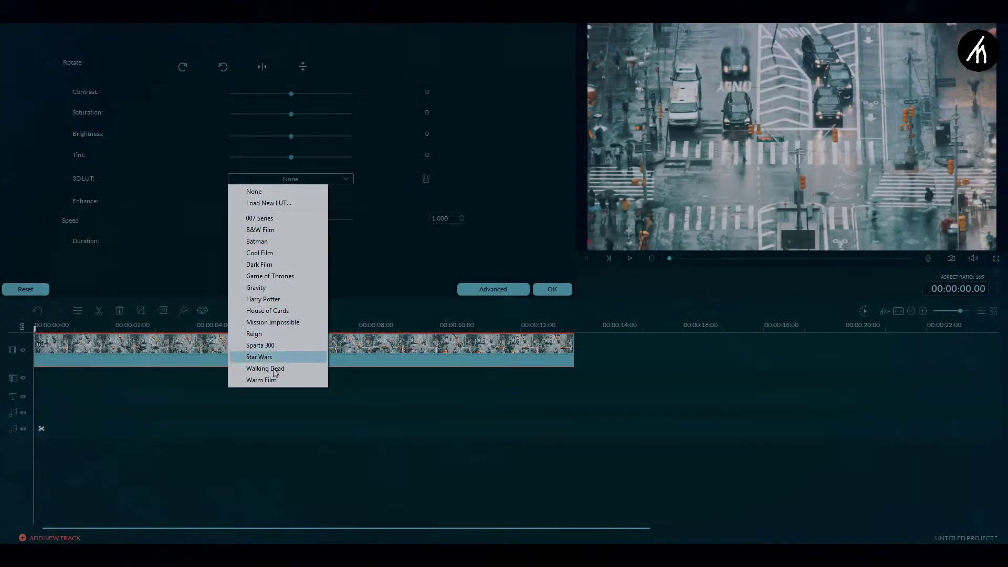
left_click(284, 220)
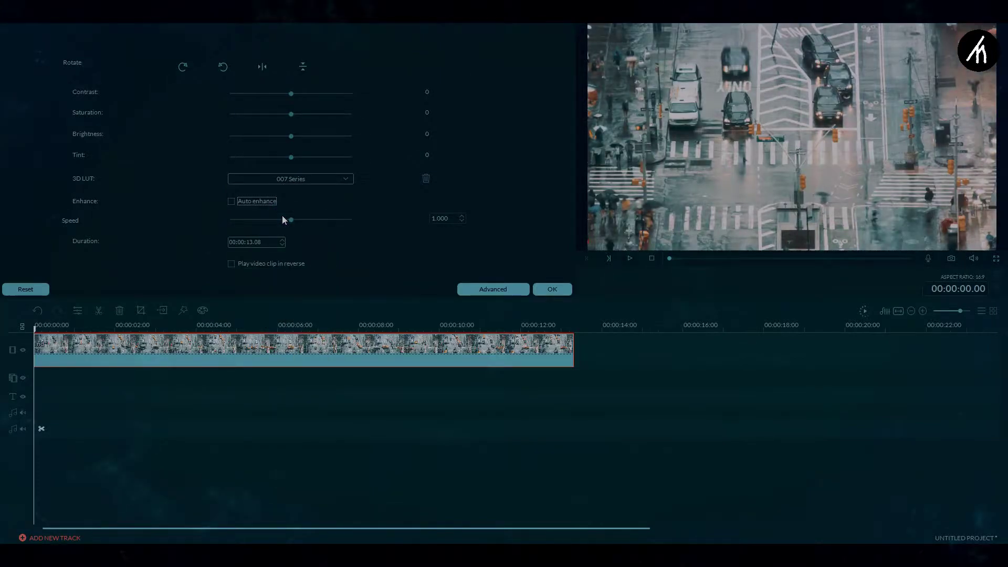
left_click(332, 181)
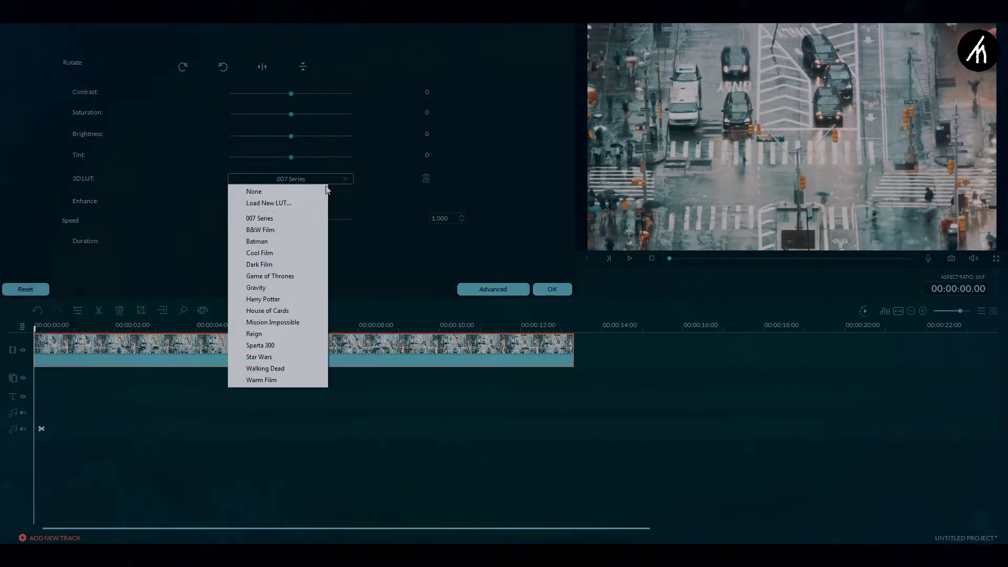
left_click(276, 229)
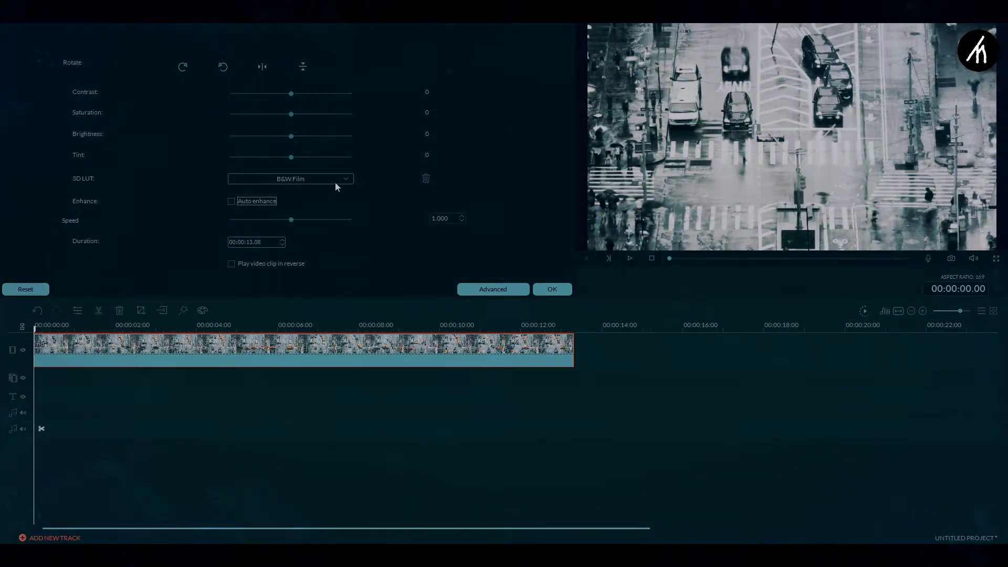
left_click_drag(264, 135, 291, 137)
- Try the Batman LUT, then settle on Cool Film and open Advanced Color Tuning
left_click(284, 179)
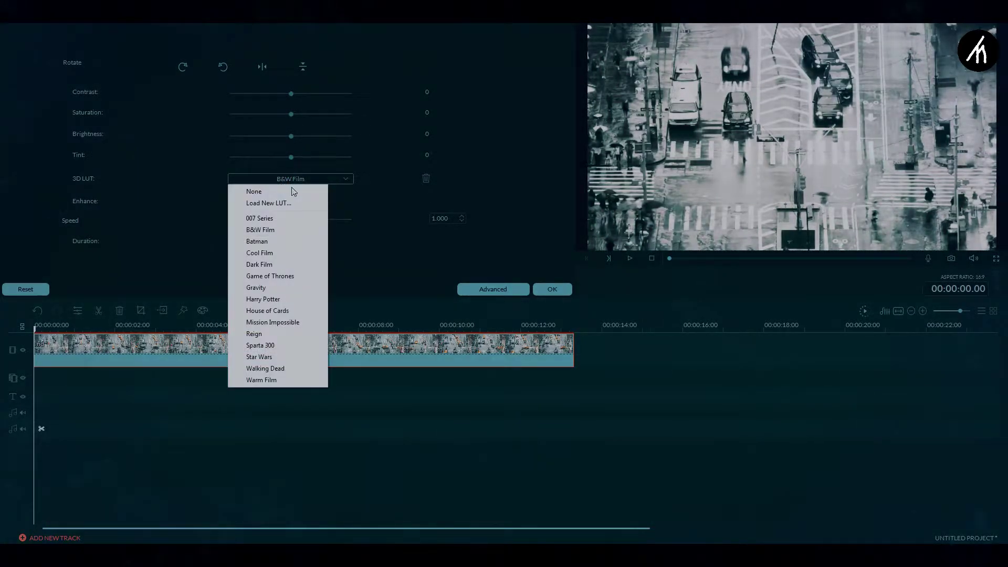
left_click(282, 242)
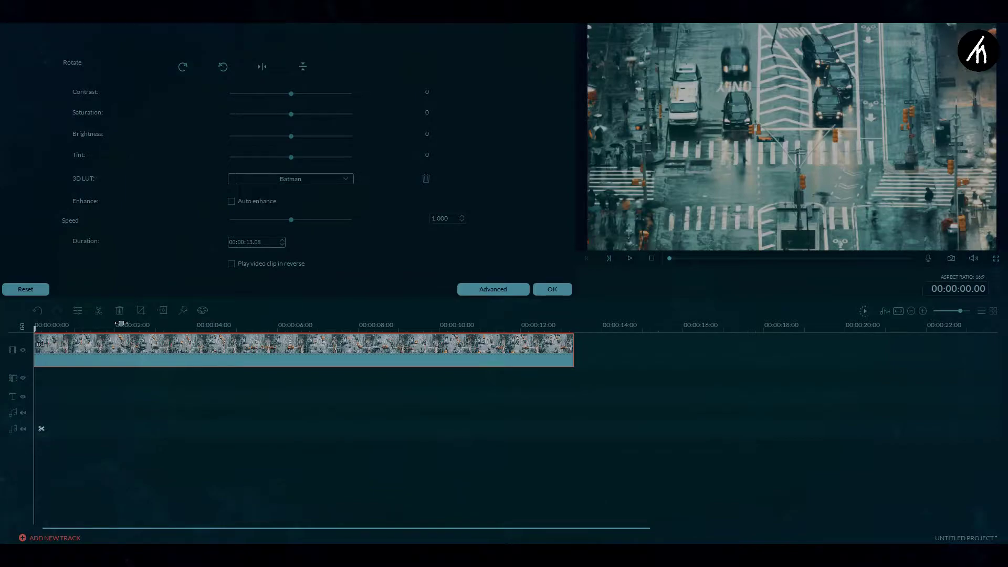
left_click(120, 325)
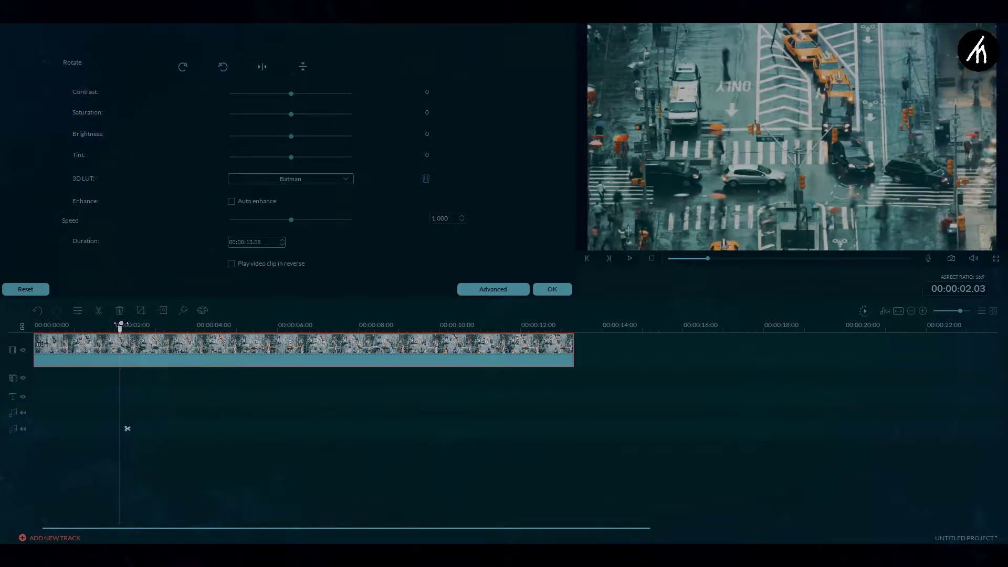
left_click(292, 180)
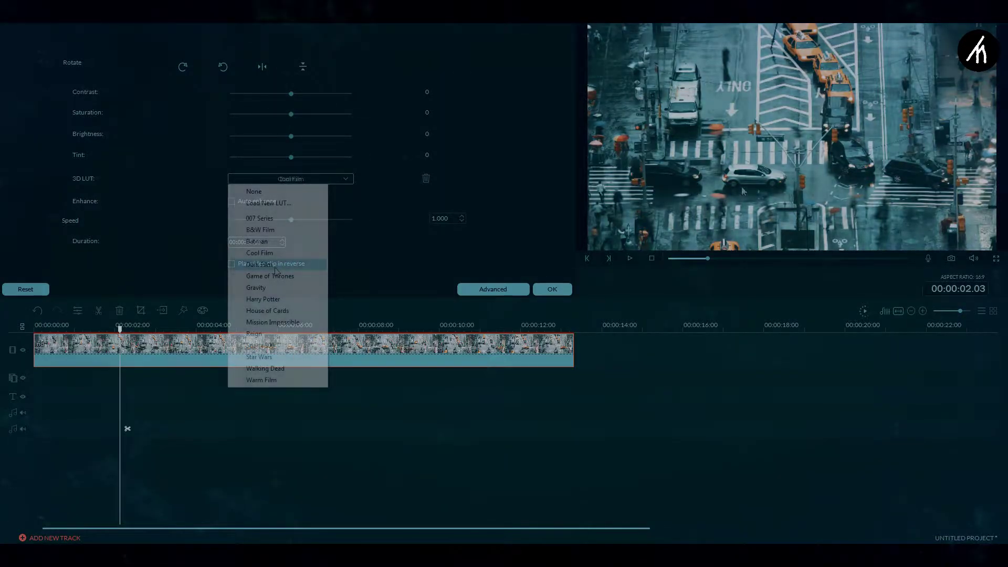
left_click(287, 254)
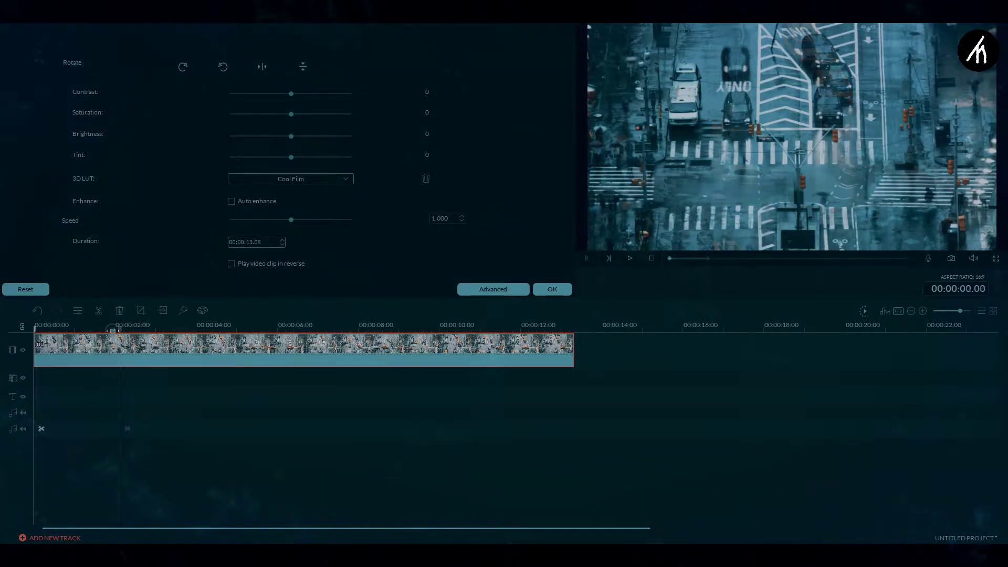
left_click(112, 330)
left_click(470, 290)
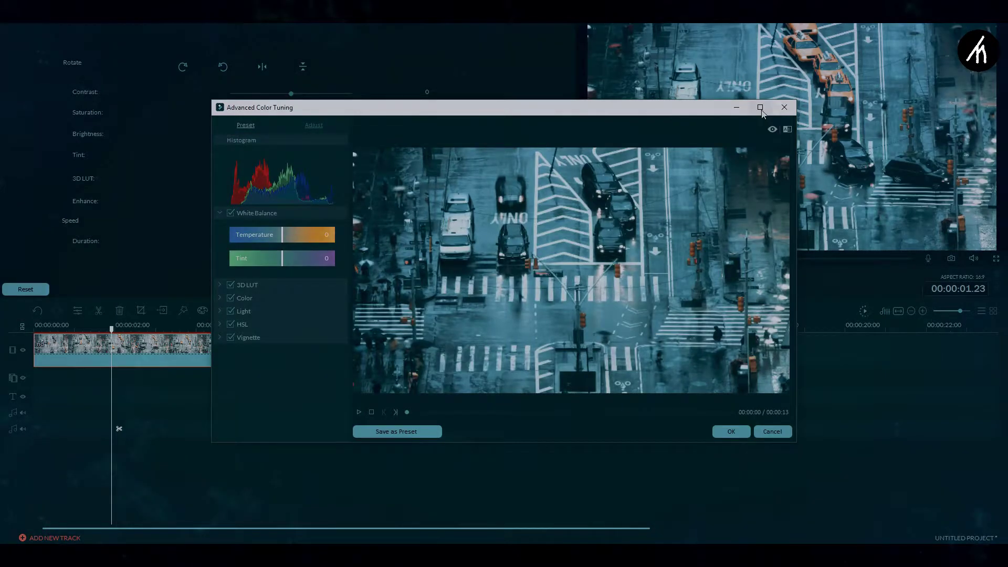
- Maximize the color tuning window and set the before/after comparison to Split View Left/Right
left_click(760, 108)
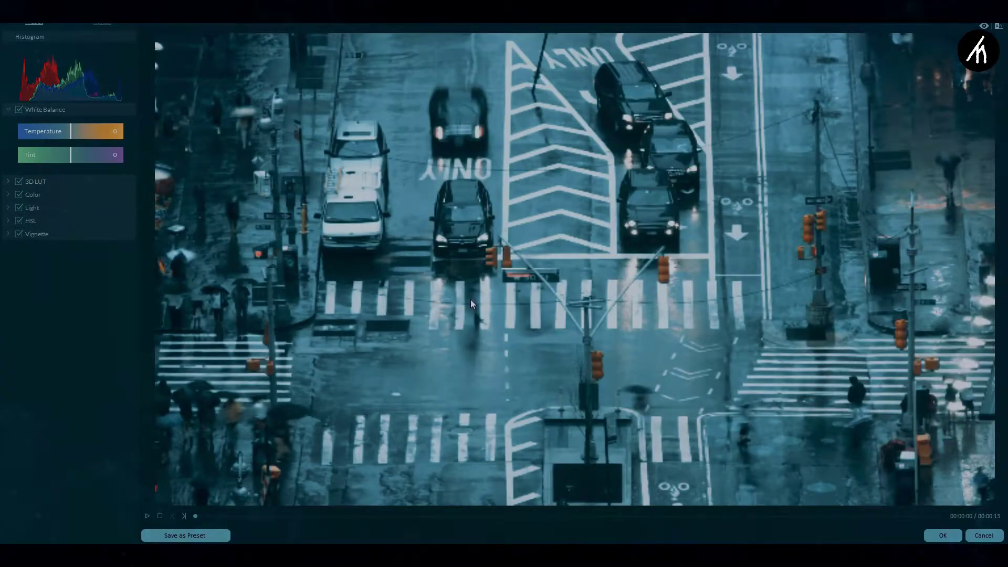
left_click(308, 517)
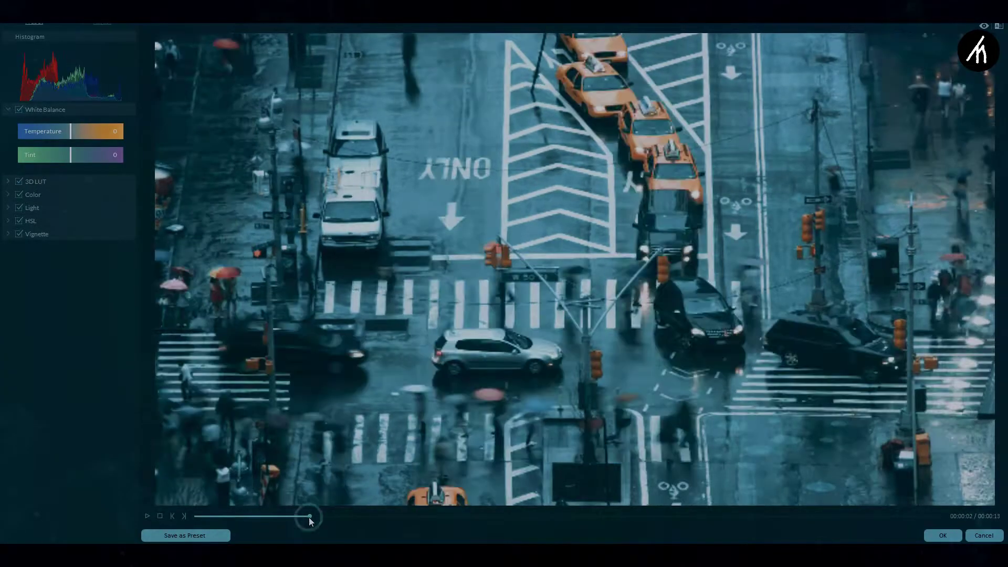
left_click(999, 25)
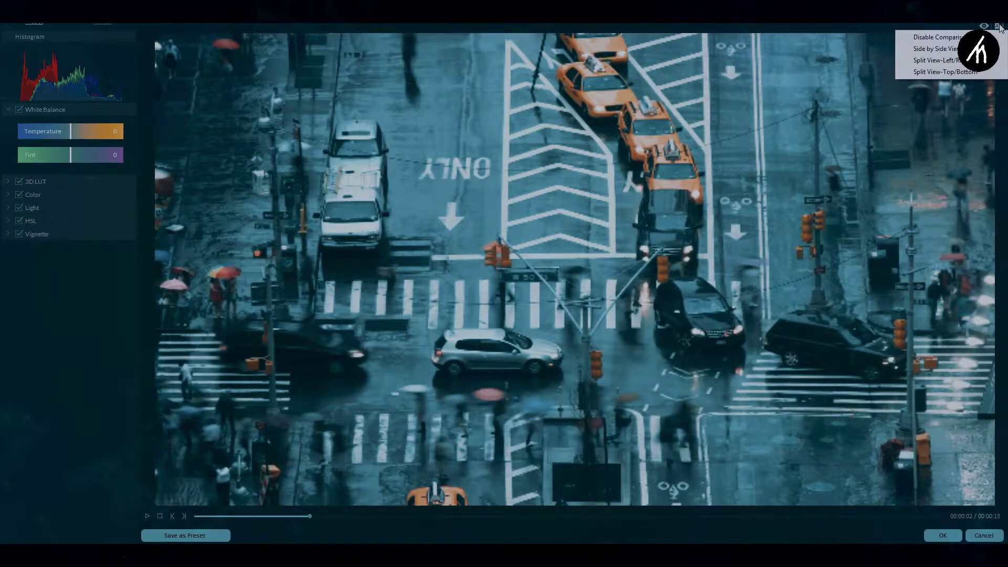
left_click(944, 50)
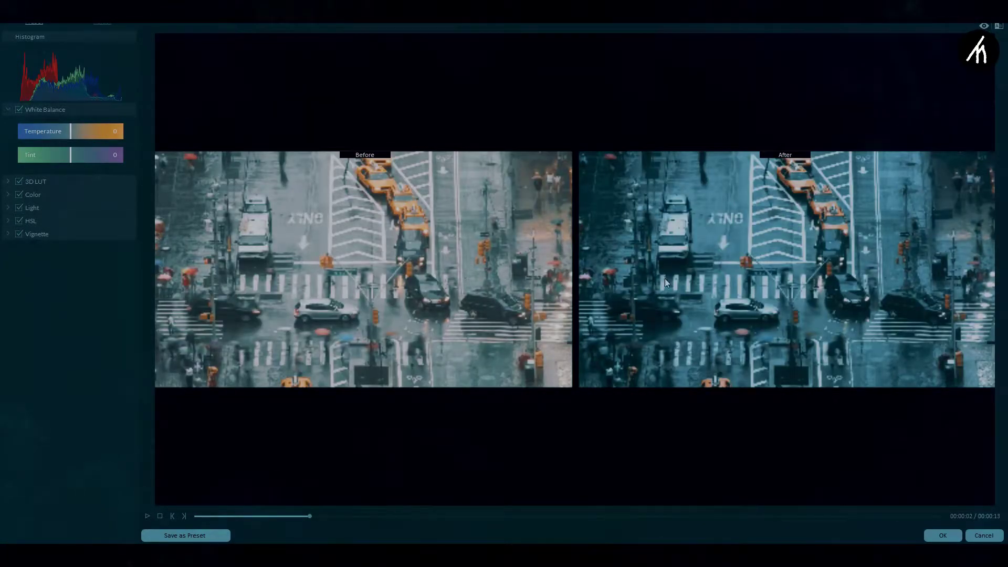
left_click(999, 25)
left_click(937, 36)
left_click(999, 25)
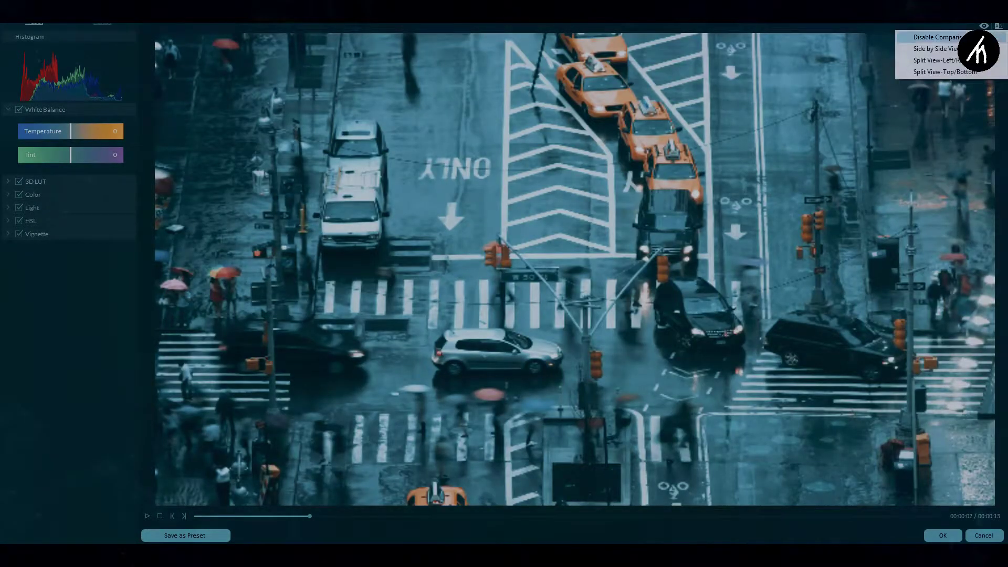
left_click(938, 59)
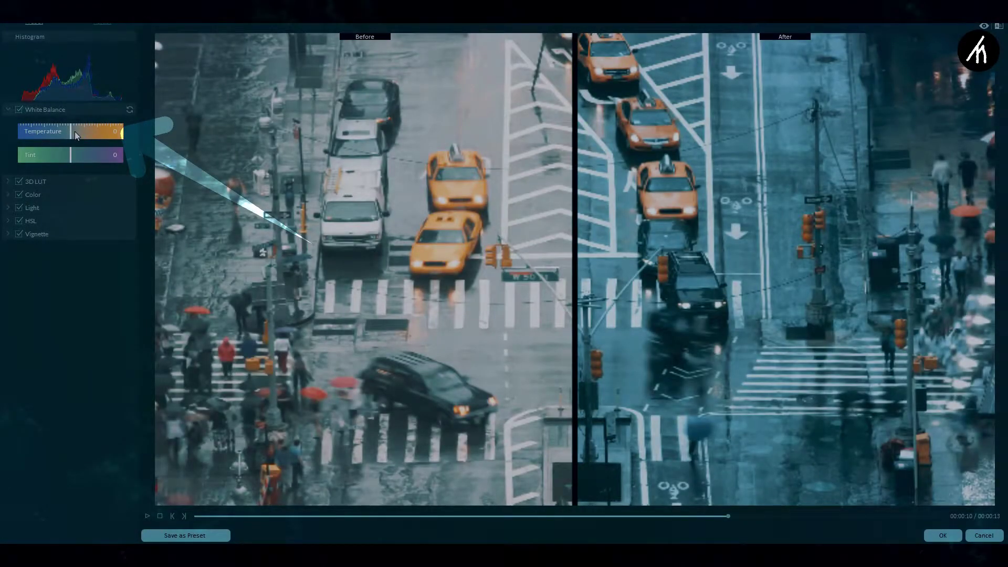
- Warm the white balance temperature to 43 and collapse the White Balance section
left_click(85, 132)
left_click(117, 134)
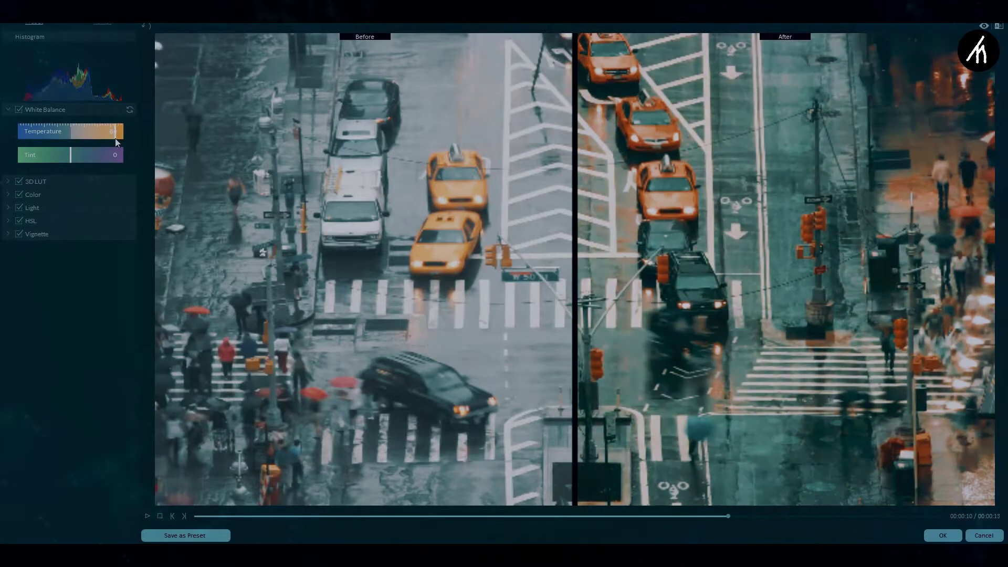
left_click_drag(115, 138, 93, 135)
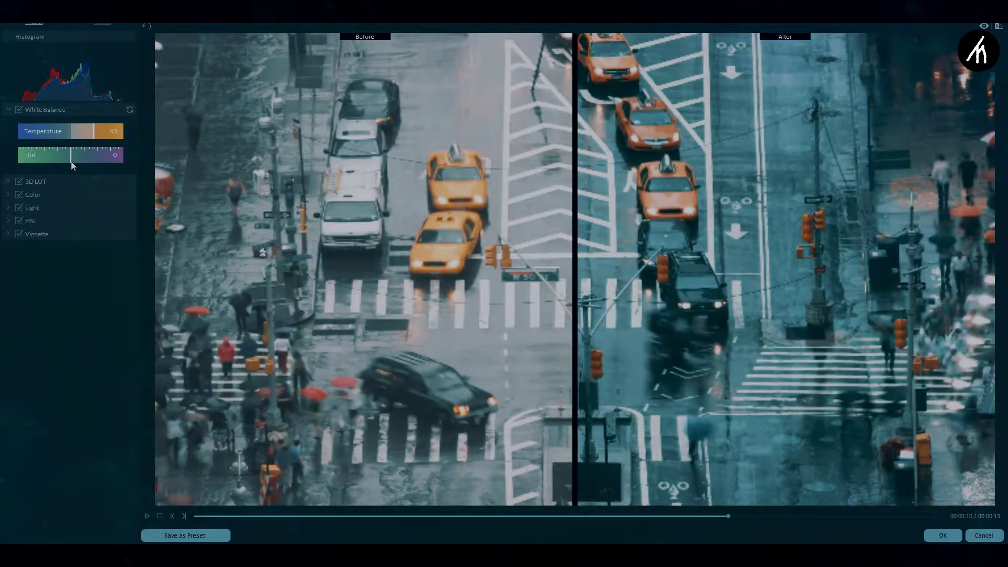
left_click(9, 109)
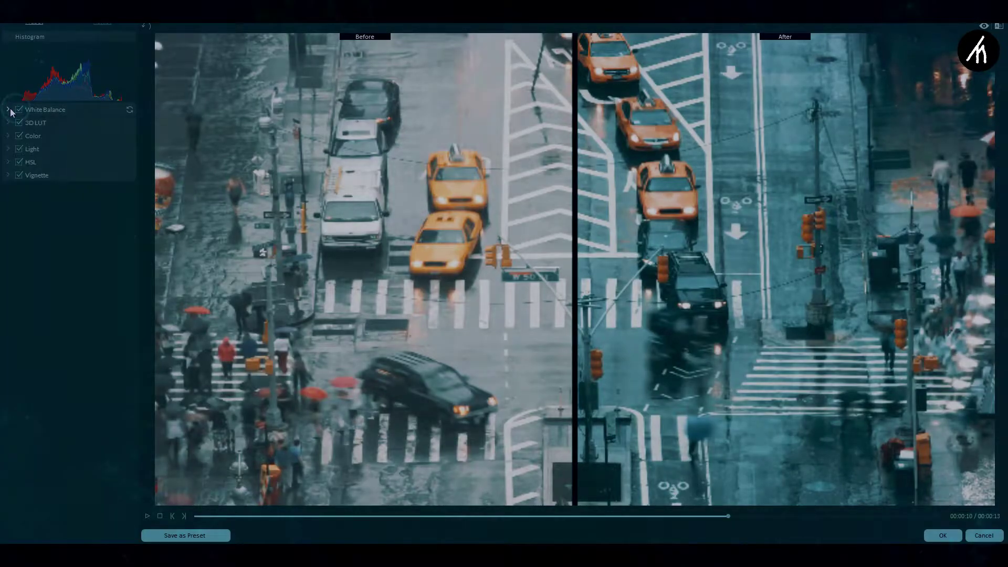
- In Color, lower exposure to -13 and raise vibrance to 100
left_click(9, 138)
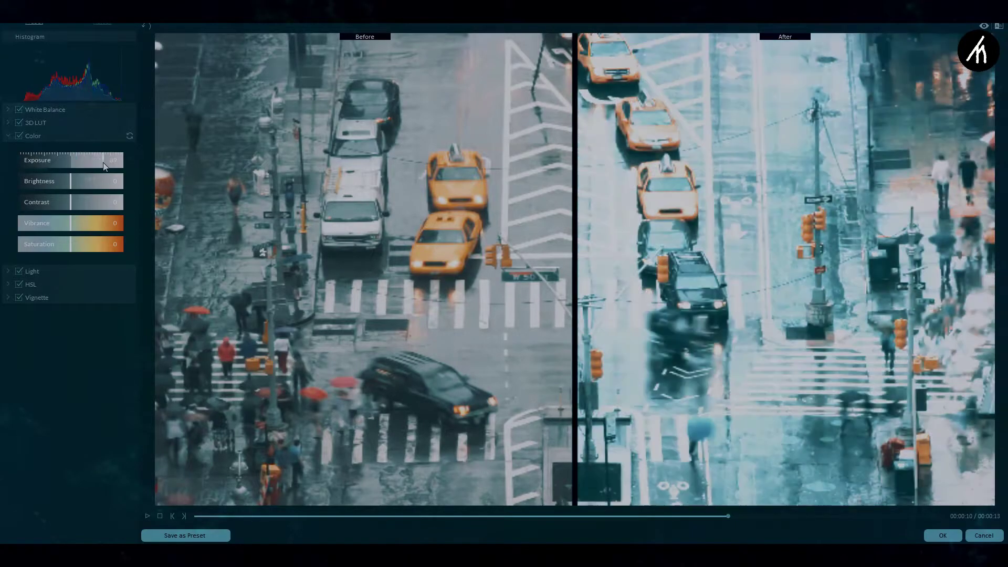
left_click_drag(71, 160, 102, 202)
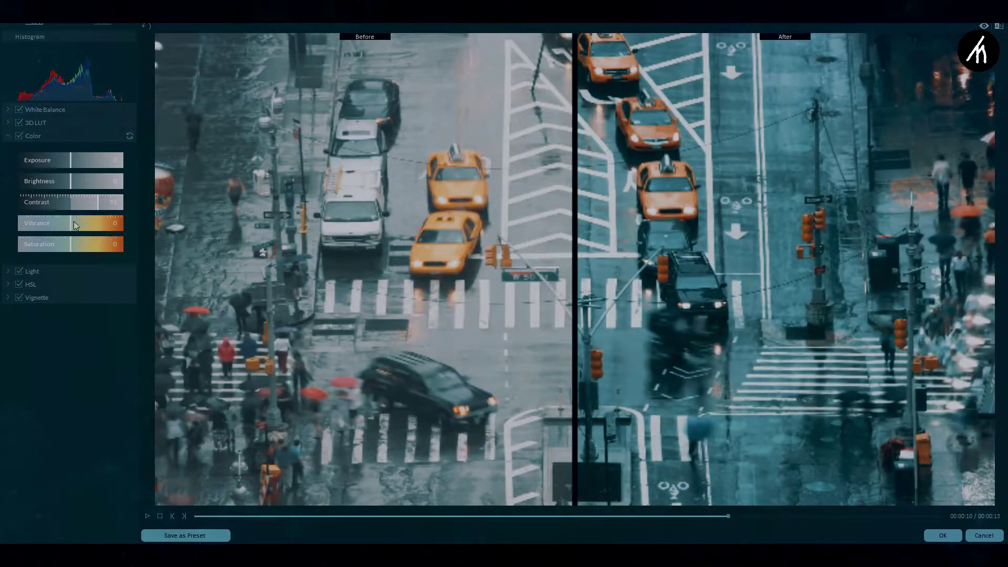
mouse_move(80, 233)
left_mouse_down()
mouse_move(135, 225)
mouse_move(21, 234)
mouse_move(125, 245)
mouse_move(82, 247)
mouse_move(66, 229)
mouse_move(77, 231)
left_mouse_up()
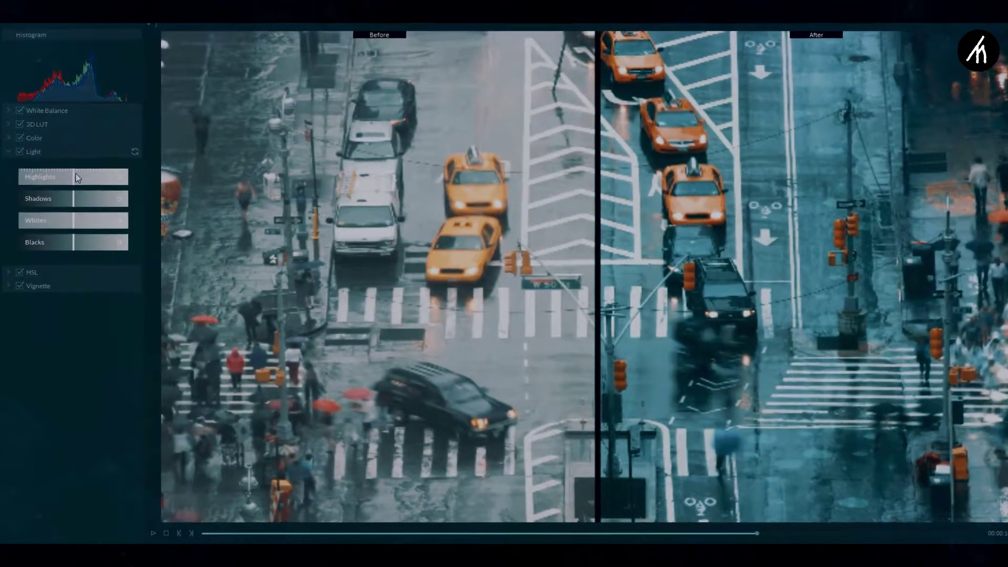
- In Light, pull highlights below zero and shadows to -22, then expand HSL
left_click_drag(75, 175, 64, 213)
left_click_drag(37, 184, 46, 183)
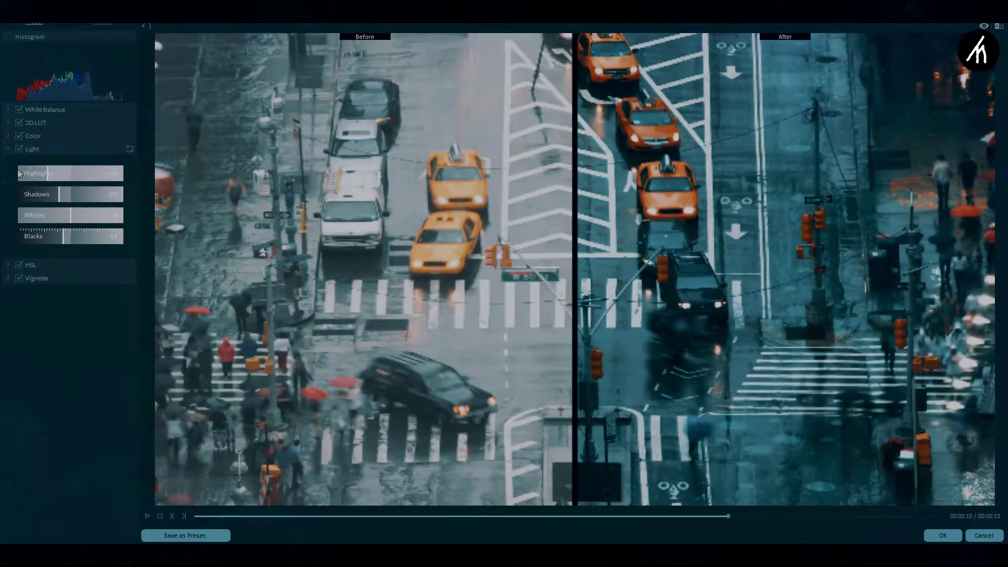
left_click(9, 149)
left_click(9, 162)
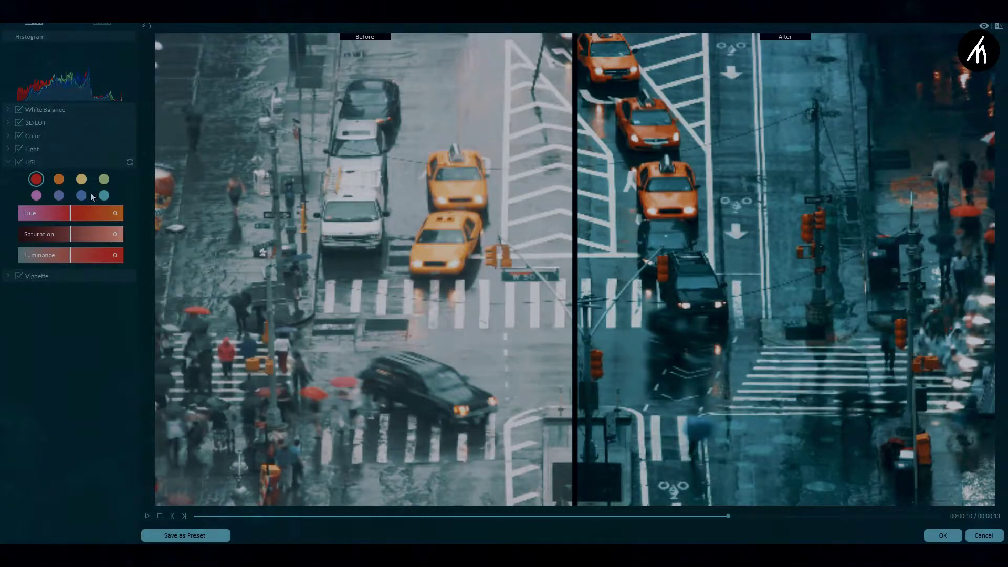
- Try small red hue tweaks, then desaturate the oranges to about -15
left_click_drag(68, 213, 71, 246)
left_click_drag(70, 258, 70, 258)
left_click_drag(72, 225, 59, 261)
left_click(60, 180)
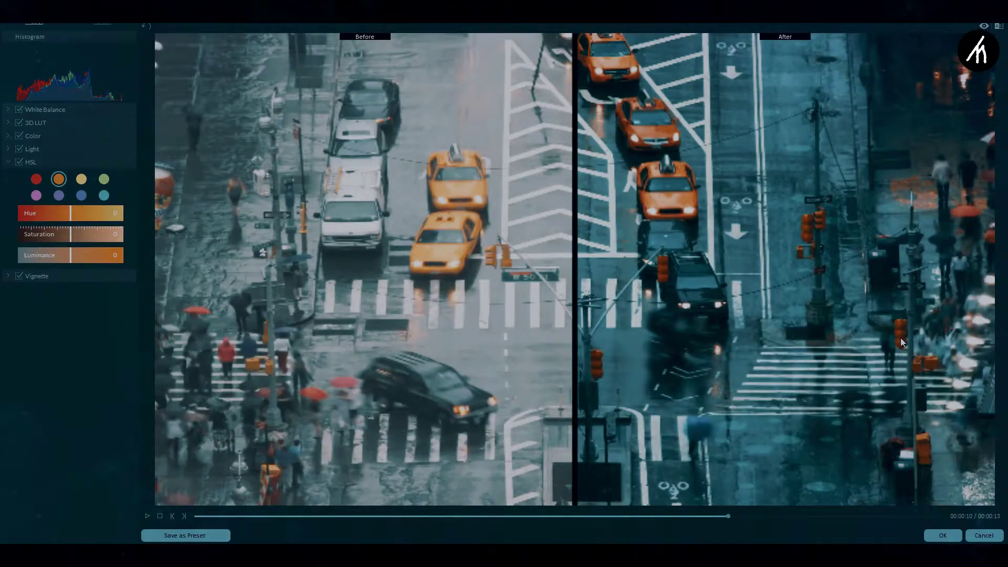
left_click_drag(70, 213, 120, 219)
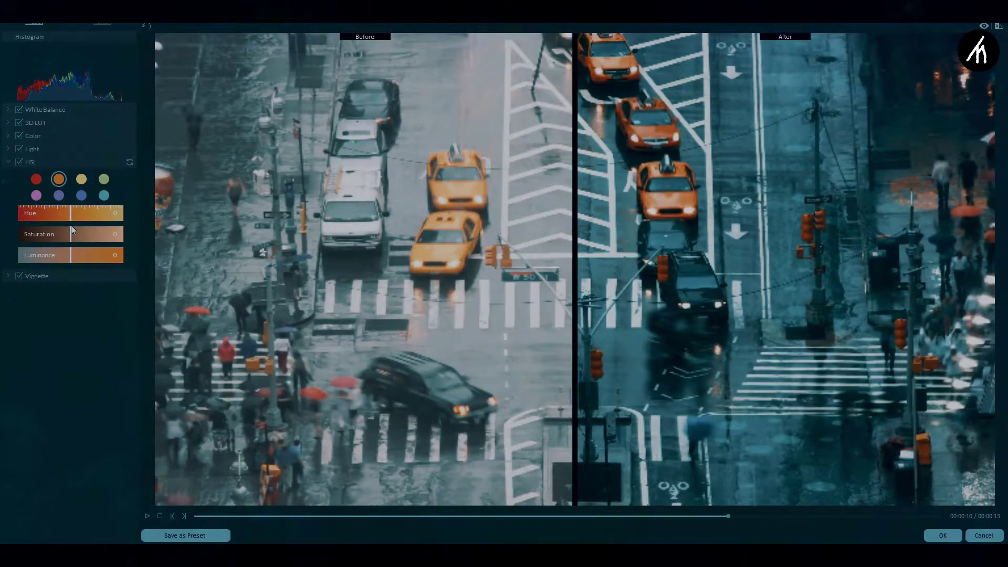
left_click_drag(71, 228, 113, 248)
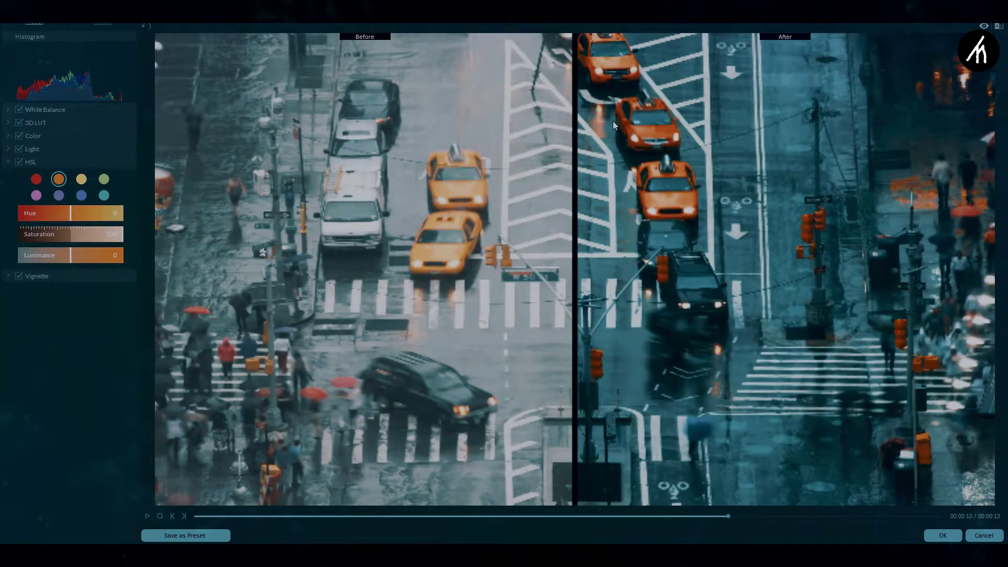
mouse_move(54, 240)
left_mouse_down()
mouse_move(1, 247)
mouse_move(62, 239)
left_mouse_up()
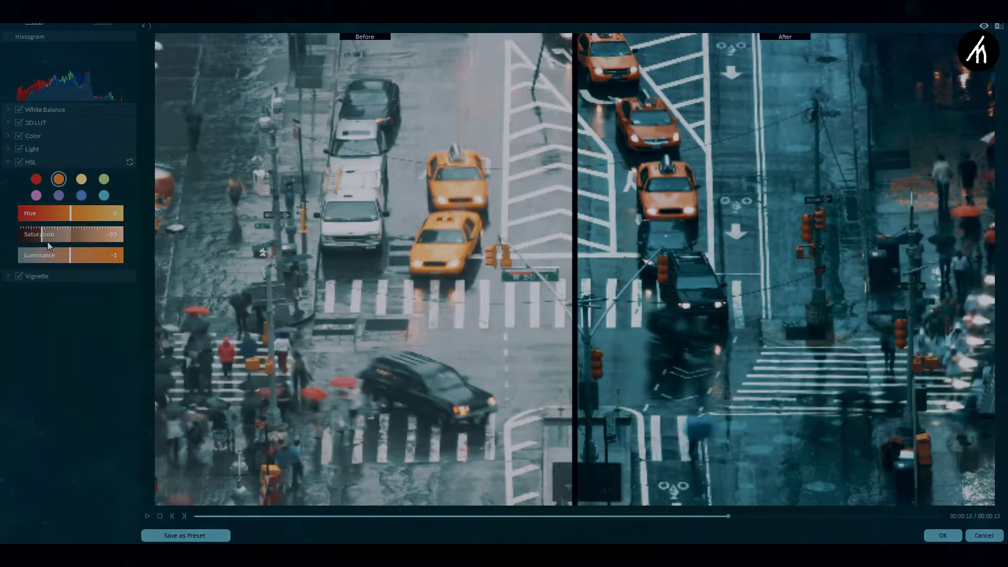
- Browse the yellow, green, purple and blue swatches, then lower teal luminance to -41 and saturation to about -31
left_click(80, 180)
left_click(104, 179)
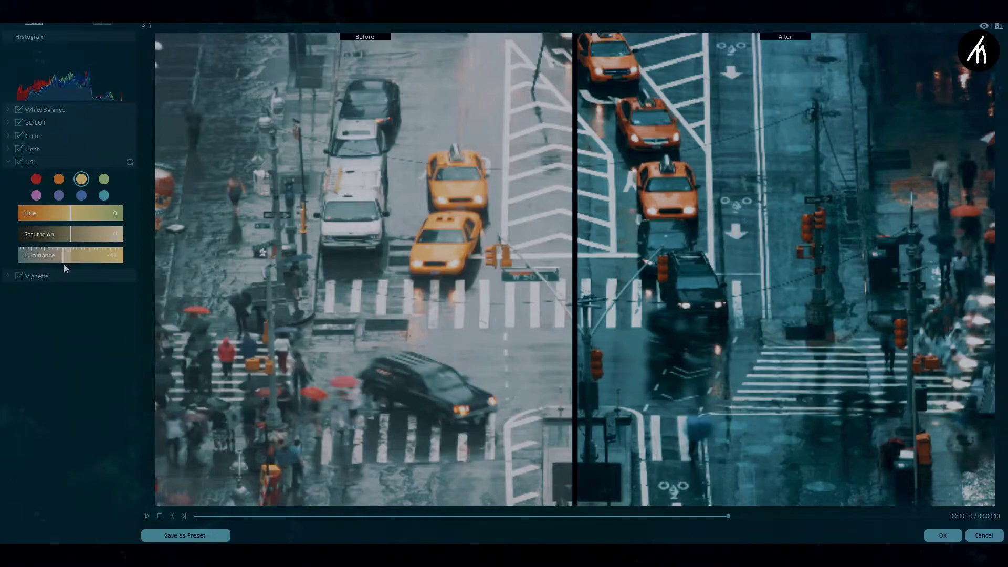
left_click(74, 216)
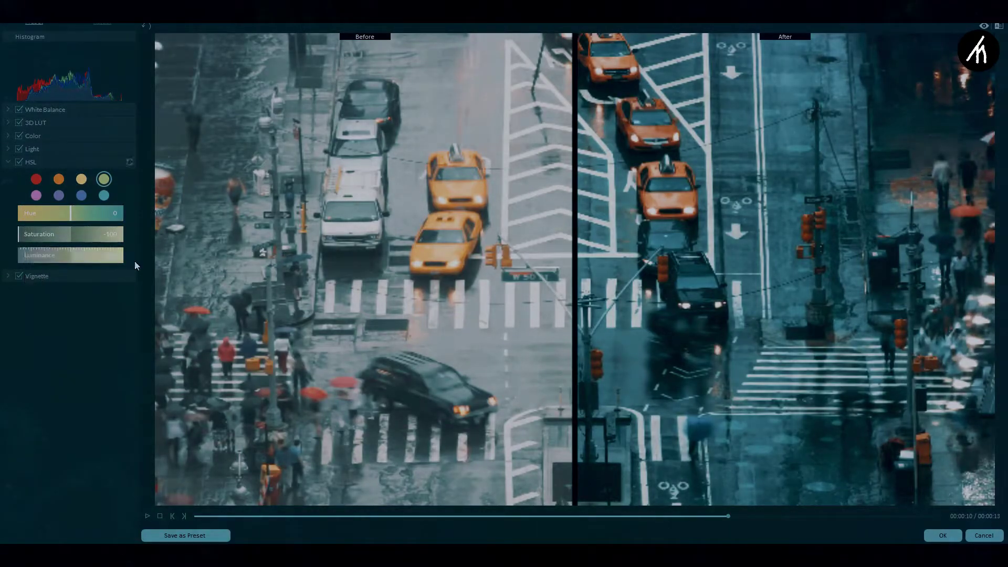
left_click(36, 195)
left_click(59, 196)
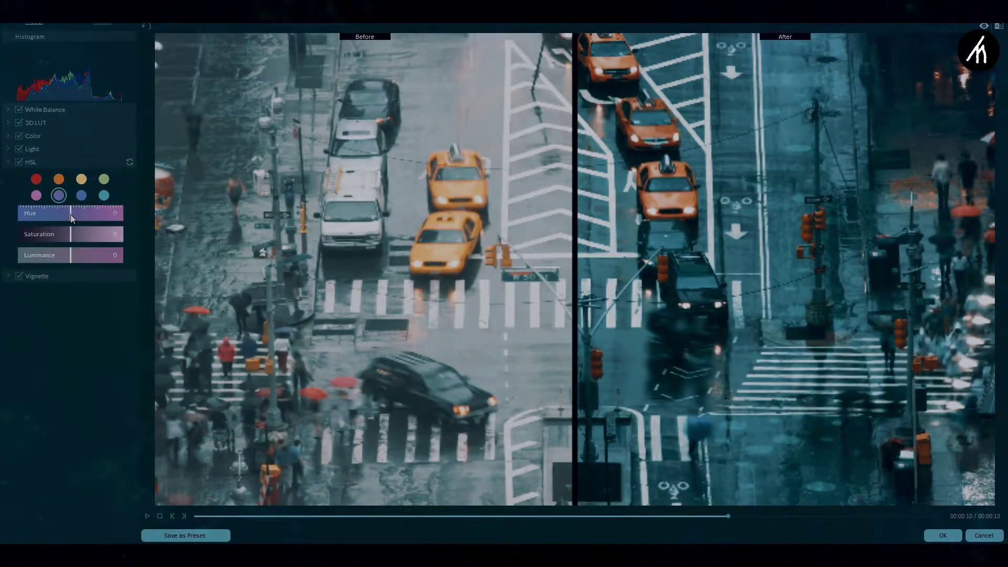
left_click(81, 195)
left_click_drag(70, 215, 38, 240)
left_click(104, 195)
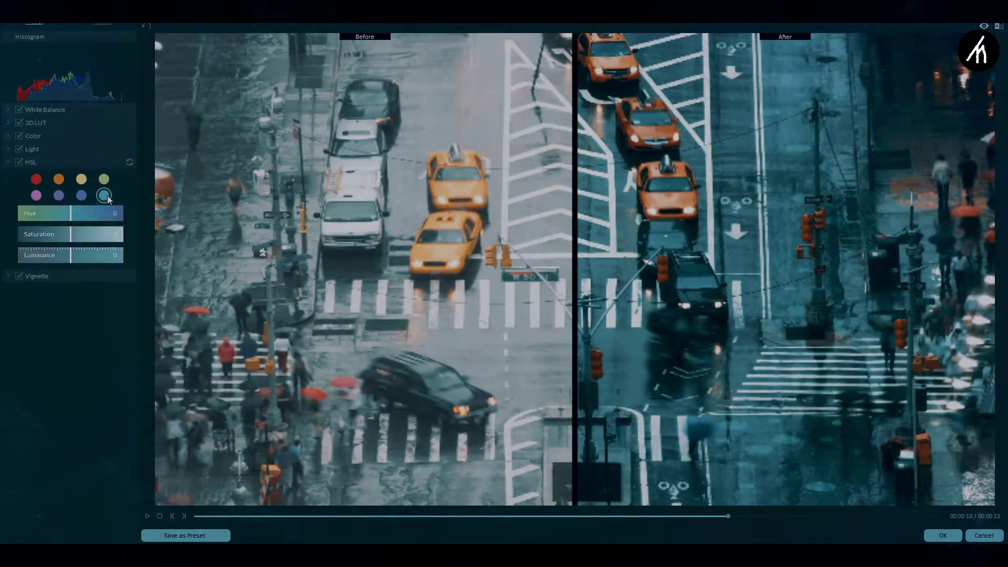
left_click_drag(70, 236, 49, 257)
left_click_drag(71, 236, 71, 211)
- Check the blue, purple, magenta, teal, yellow and red HSL swatches again
left_click(82, 195)
left_click(59, 195)
left_click(36, 196)
left_click(104, 195)
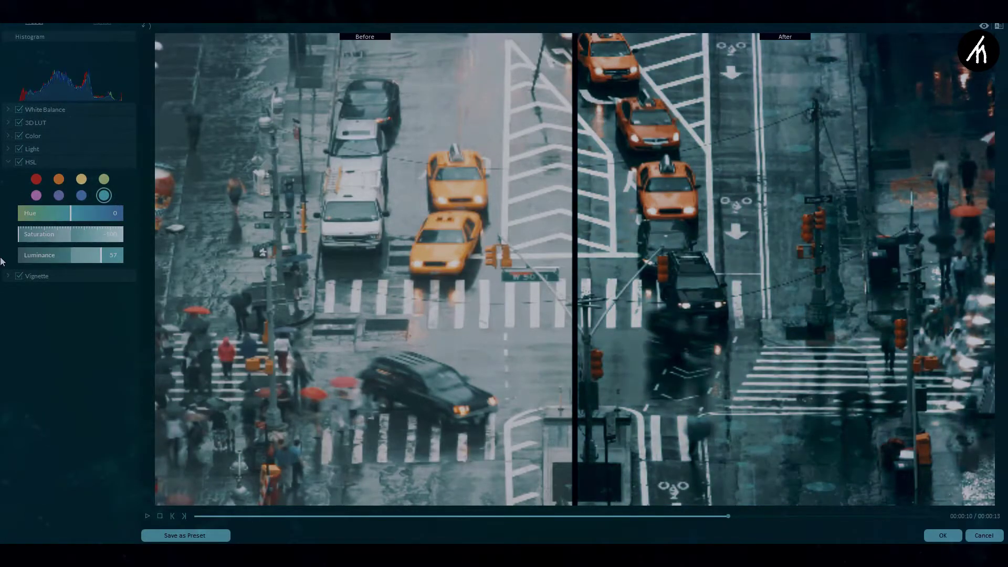
left_click(81, 179)
left_click(35, 179)
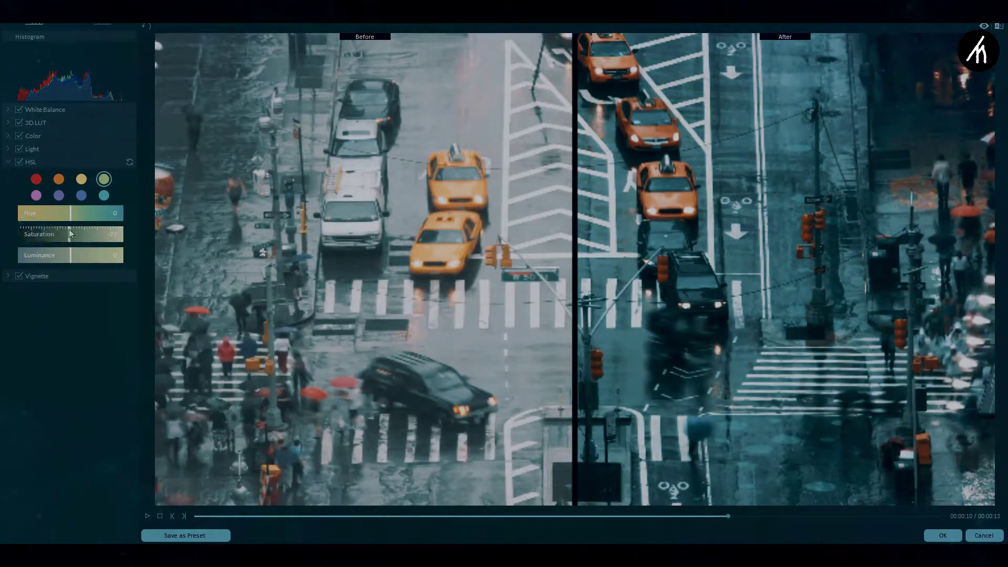